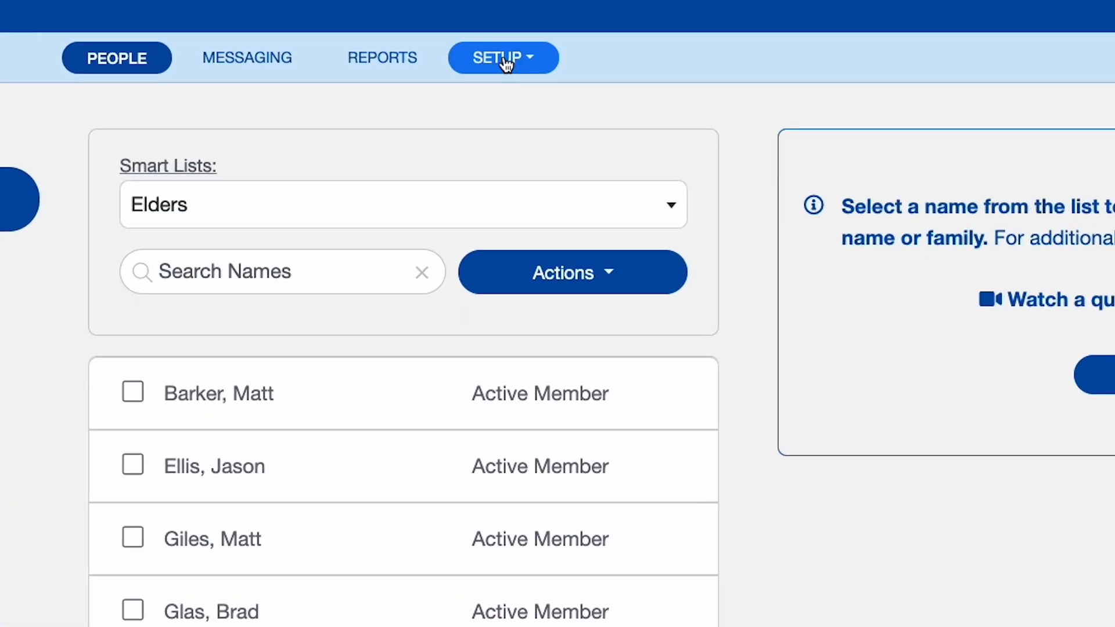
Step: Create a new smart list named "Active Members" in the smart list setup
left_click(506, 60)
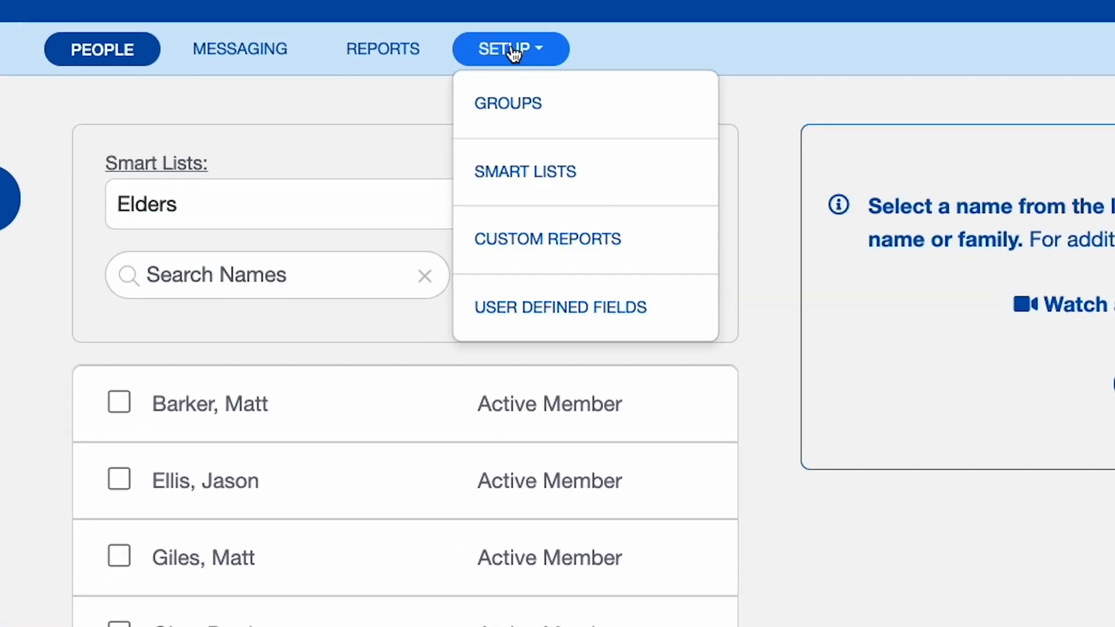
left_click(540, 170)
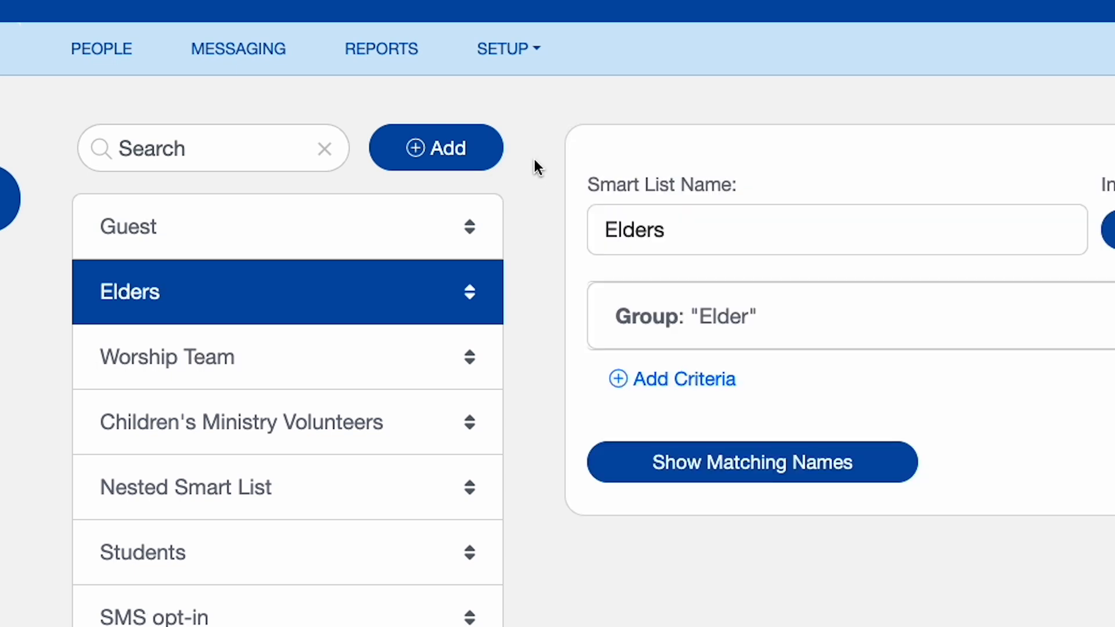
left_click(497, 152)
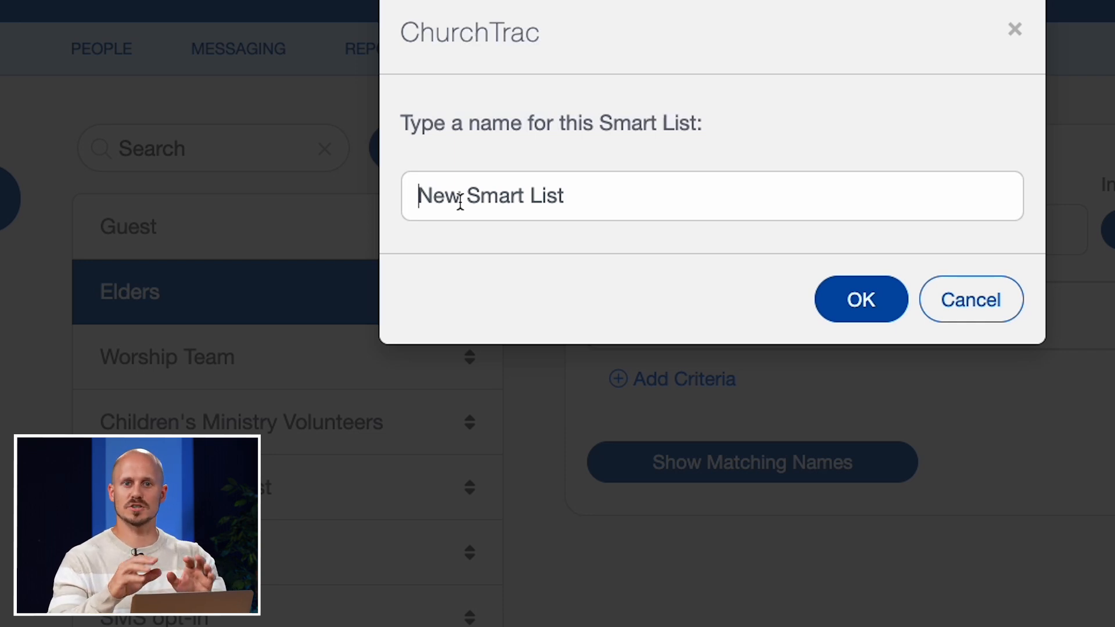
key("super+a")
type("Active Members")
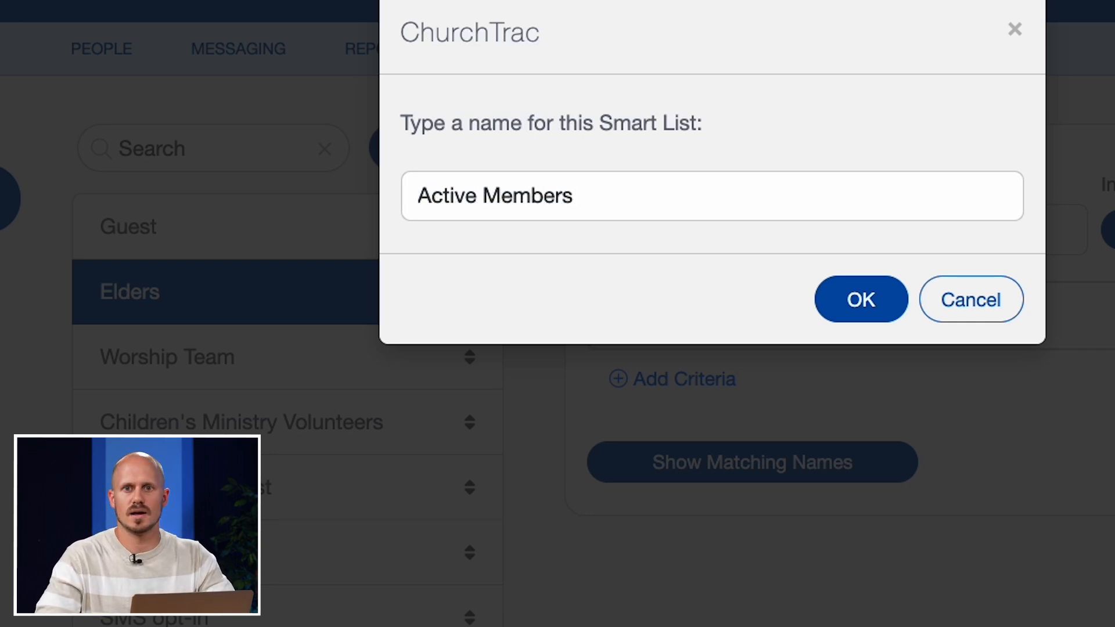
left_click(883, 316)
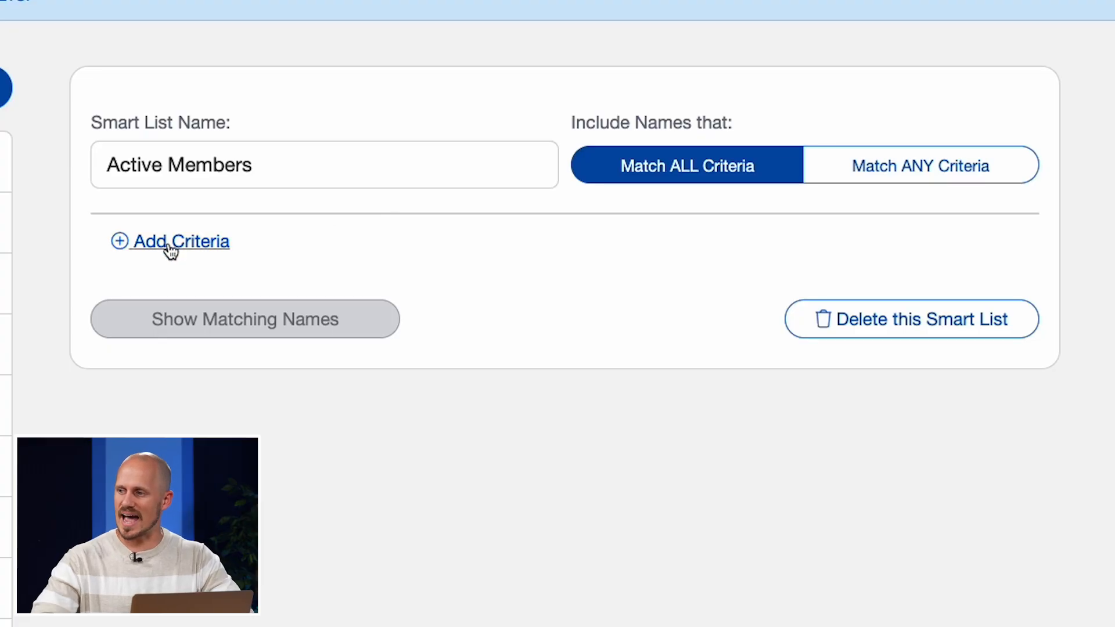
Step: Add two criteria to the Active Members list: Member Status equals Member and Active equals Yes
left_click(169, 244)
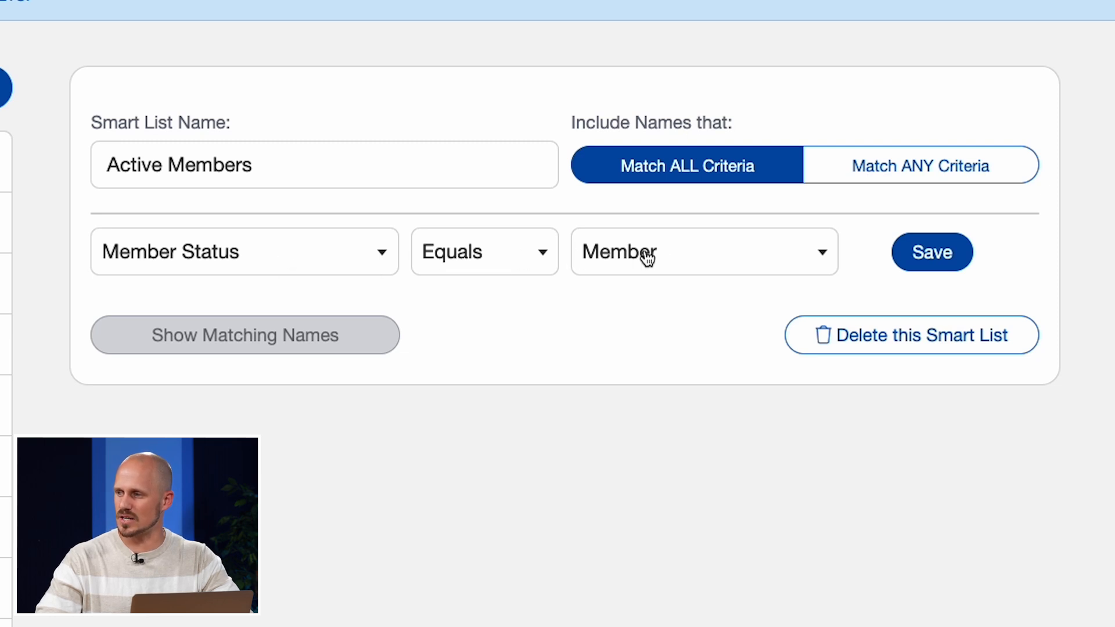
left_click(937, 252)
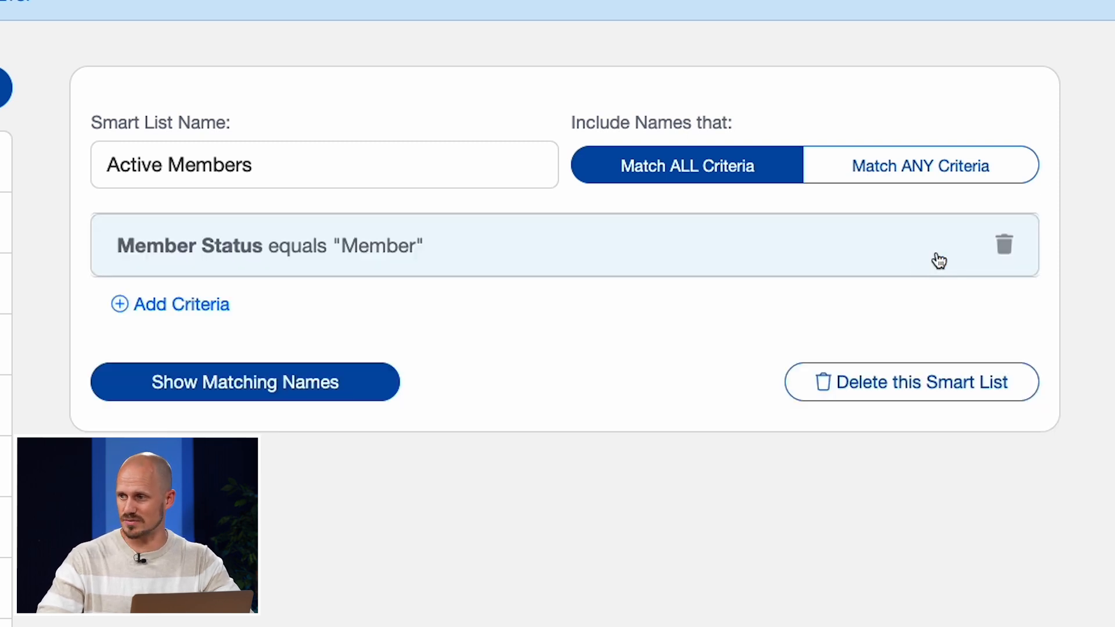
left_click(149, 303)
left_click(185, 310)
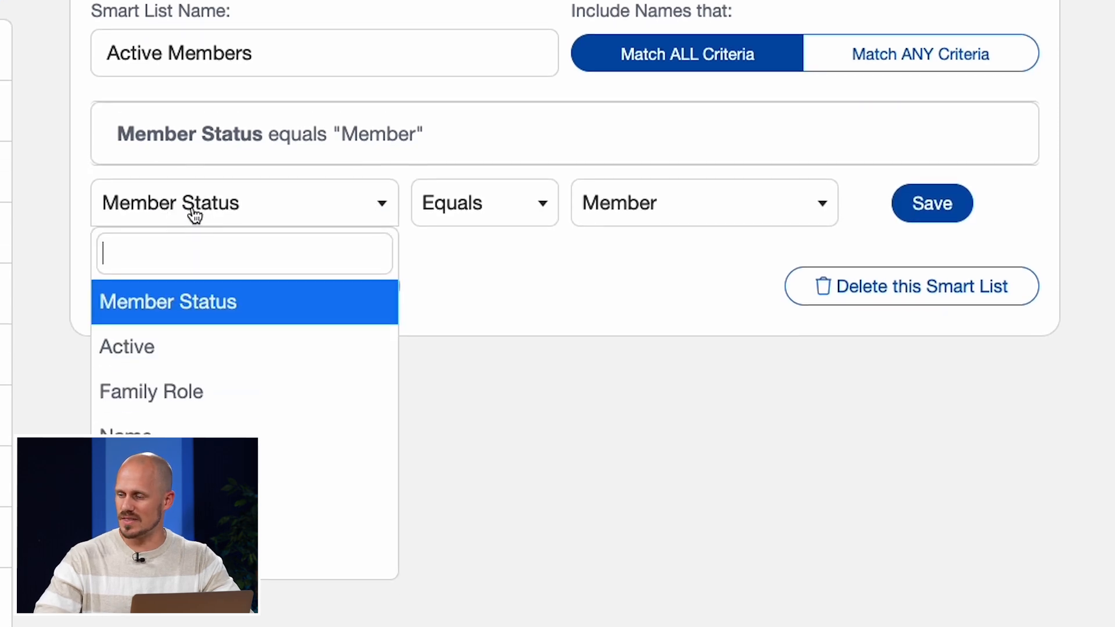
left_click(155, 455)
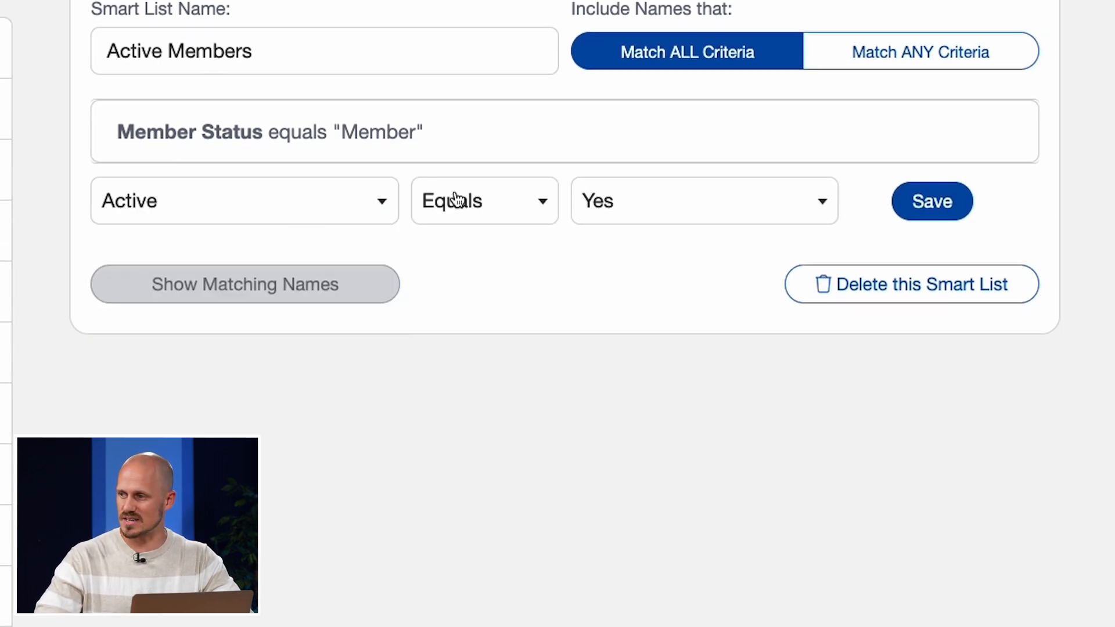
left_click(929, 202)
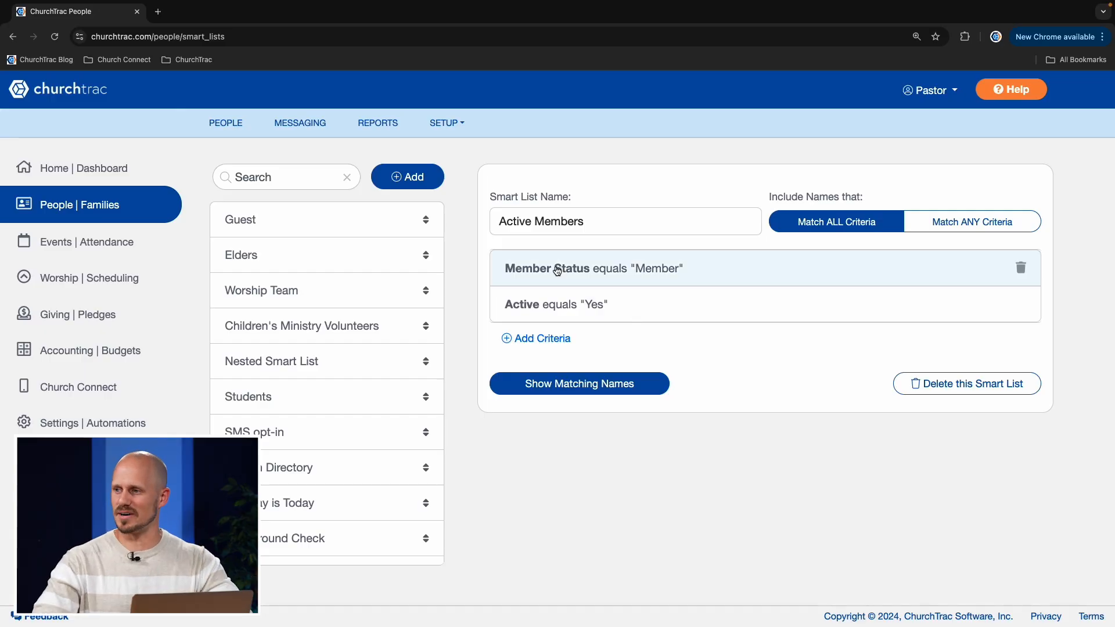
Step: Create another smart list named "Small Groups"
left_click(398, 176)
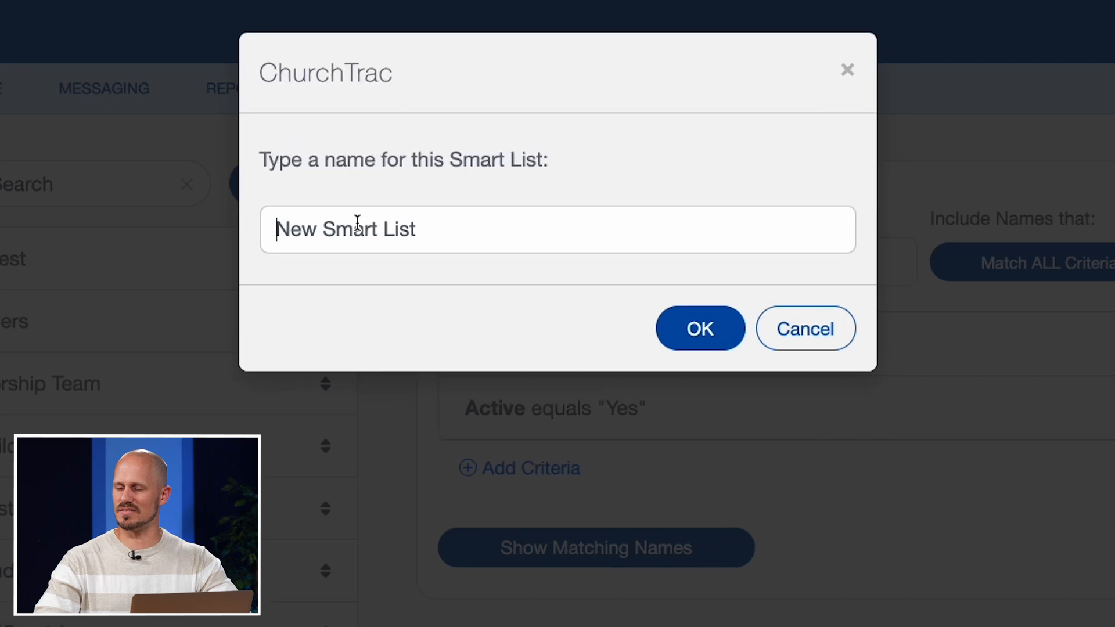
type("Small Groups")
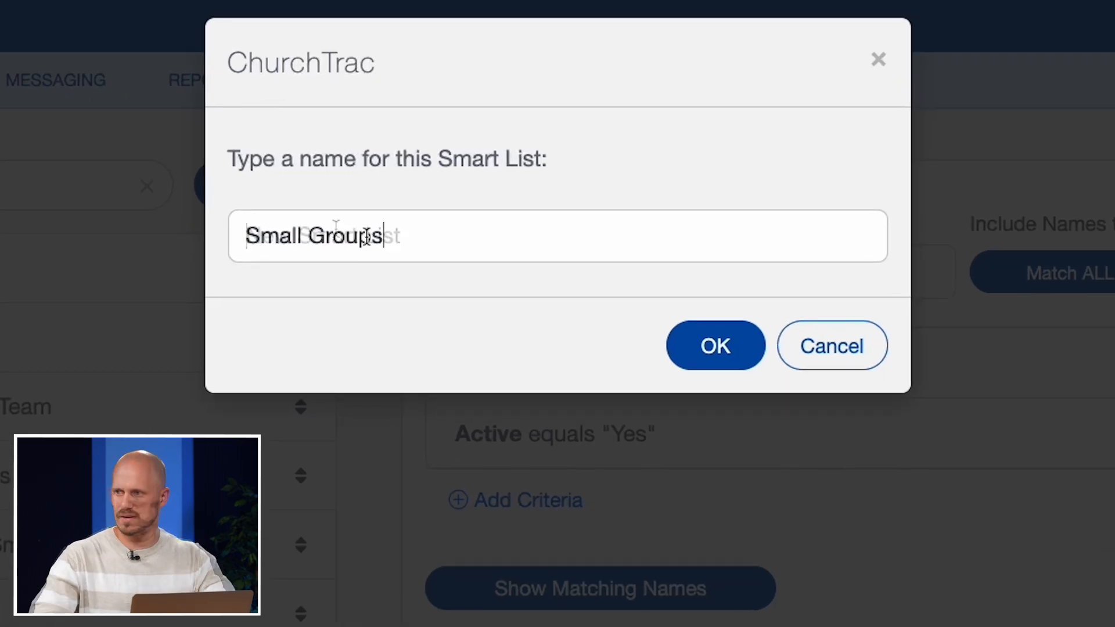
left_click(669, 347)
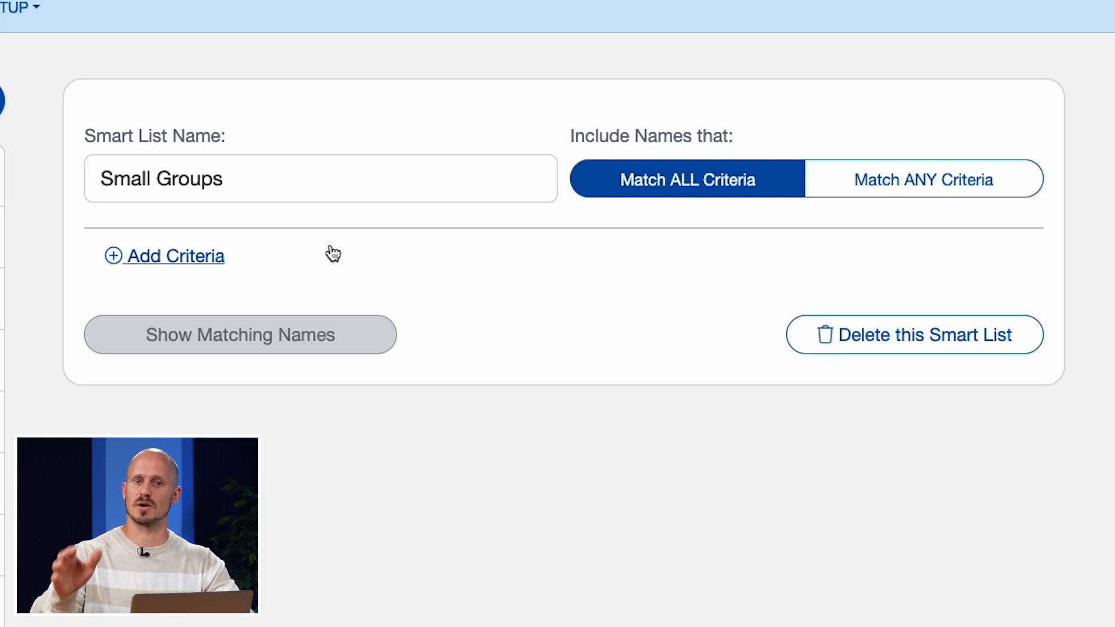
Step: Add a criterion to the Small Groups list for Group equals "Discipleship Groups: Adults 1" and save it
left_click(191, 258)
left_click(206, 259)
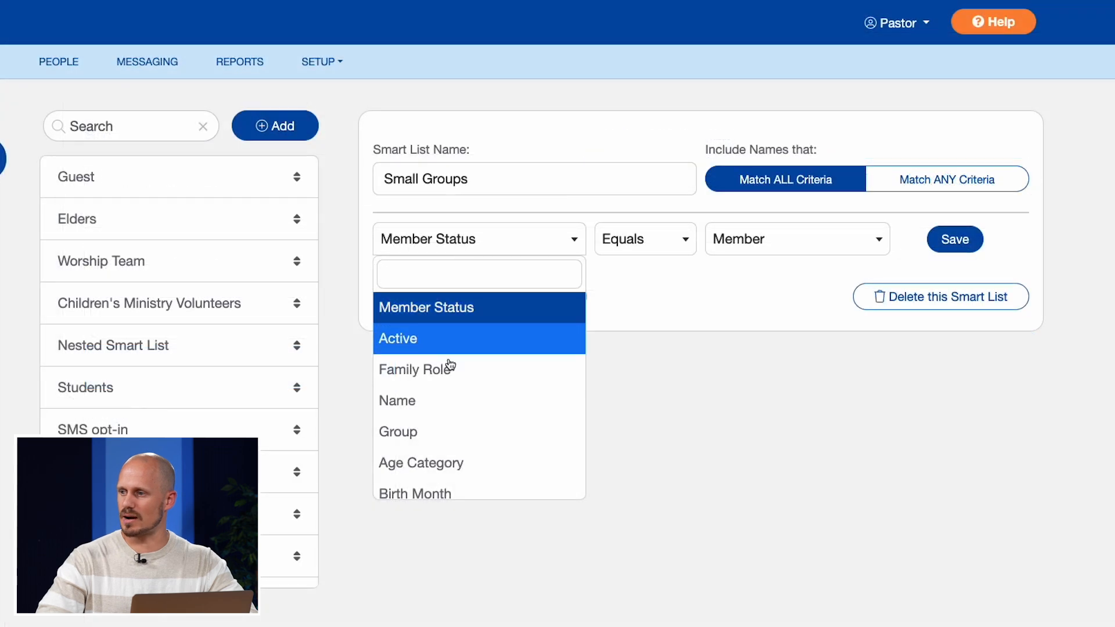
left_click(401, 431)
left_click(734, 240)
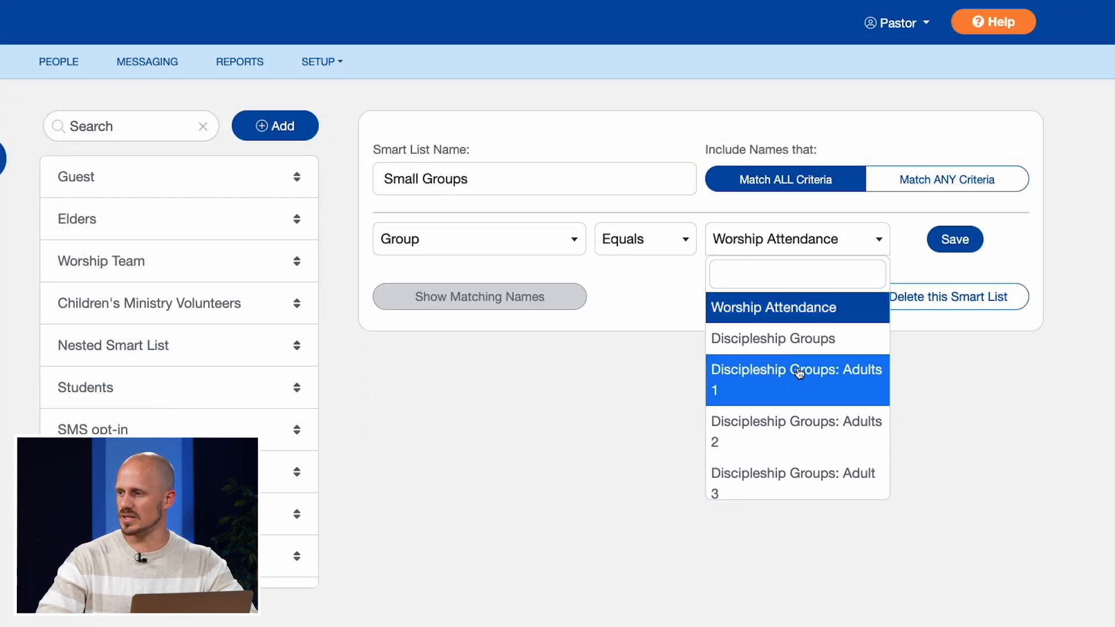
left_click(802, 387)
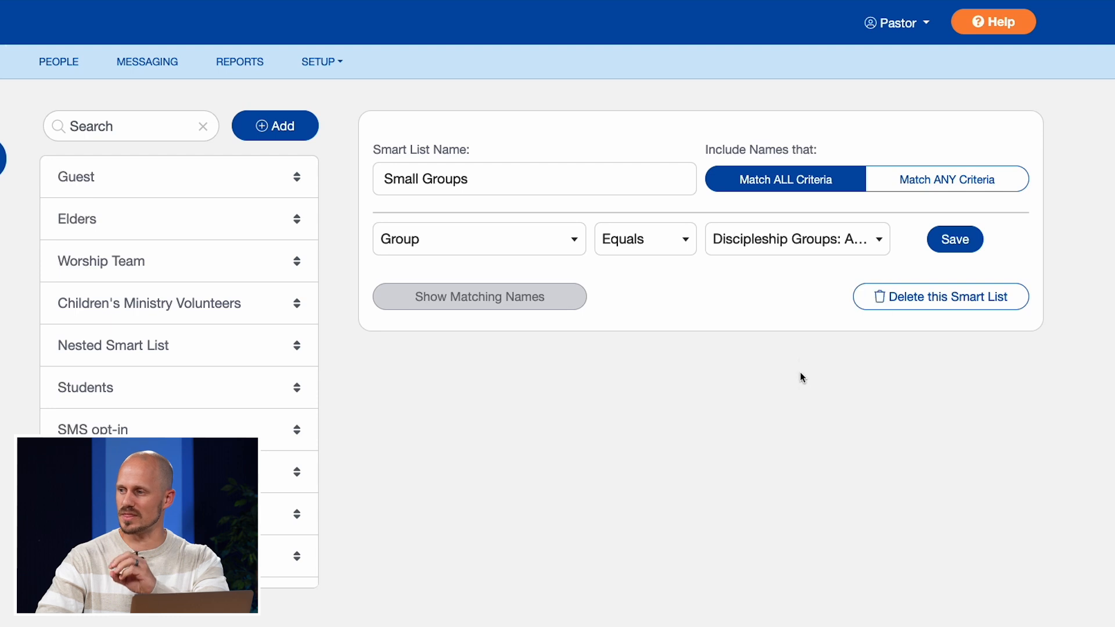
left_click(956, 240)
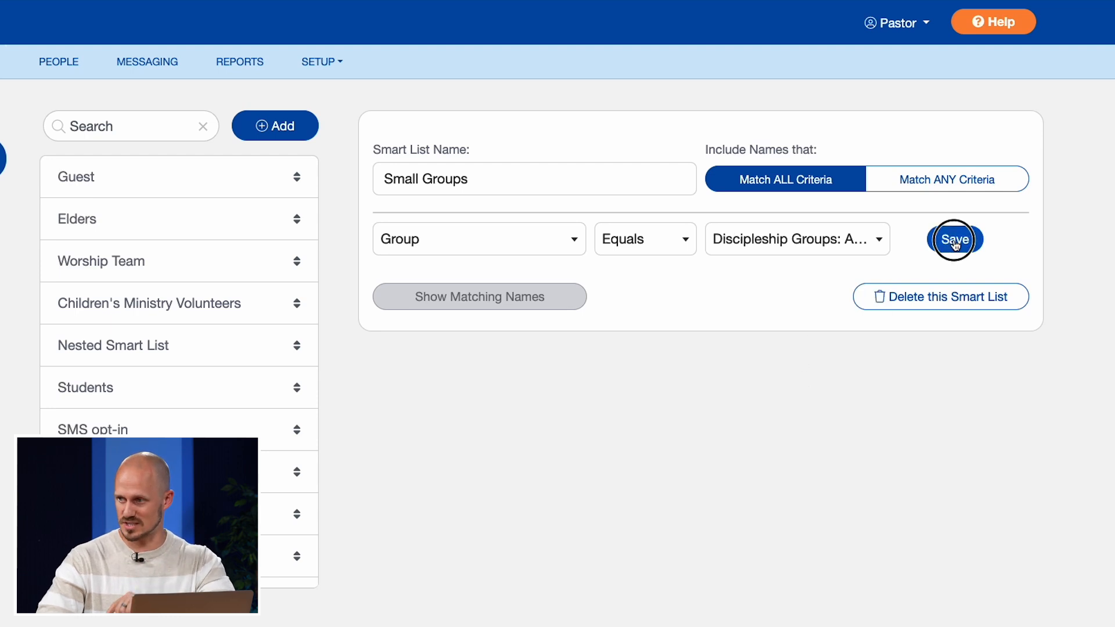
Step: Add a second saved criterion to the Small Groups list, with Group equal to "Discipleship Groups: Adults 2"
left_click(441, 275)
left_click(443, 286)
left_click(423, 470)
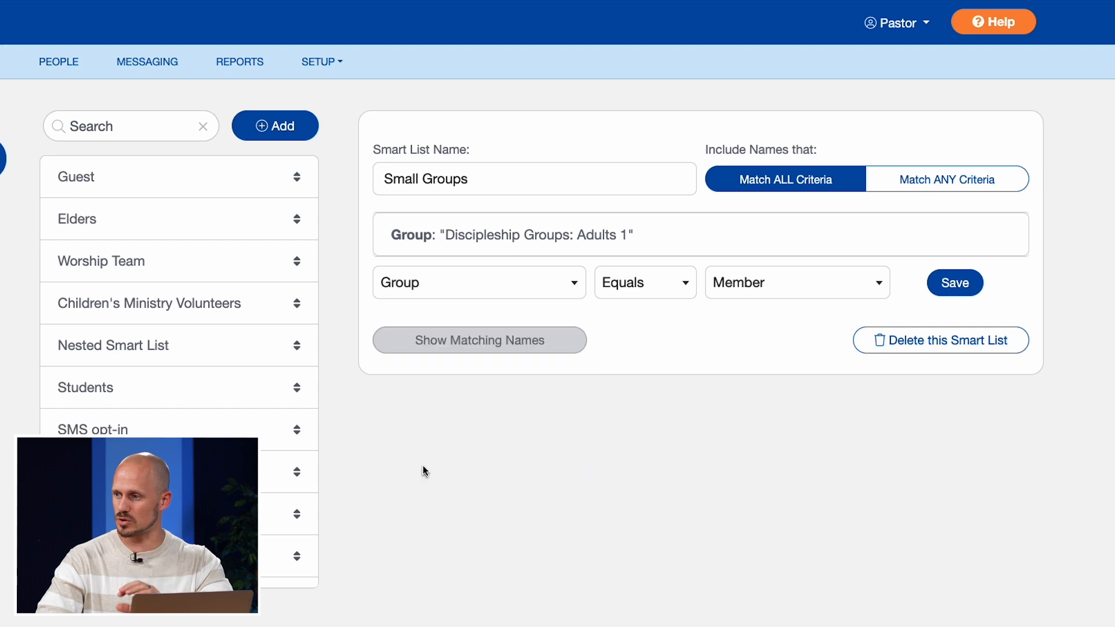
left_click(751, 296)
left_click(759, 470)
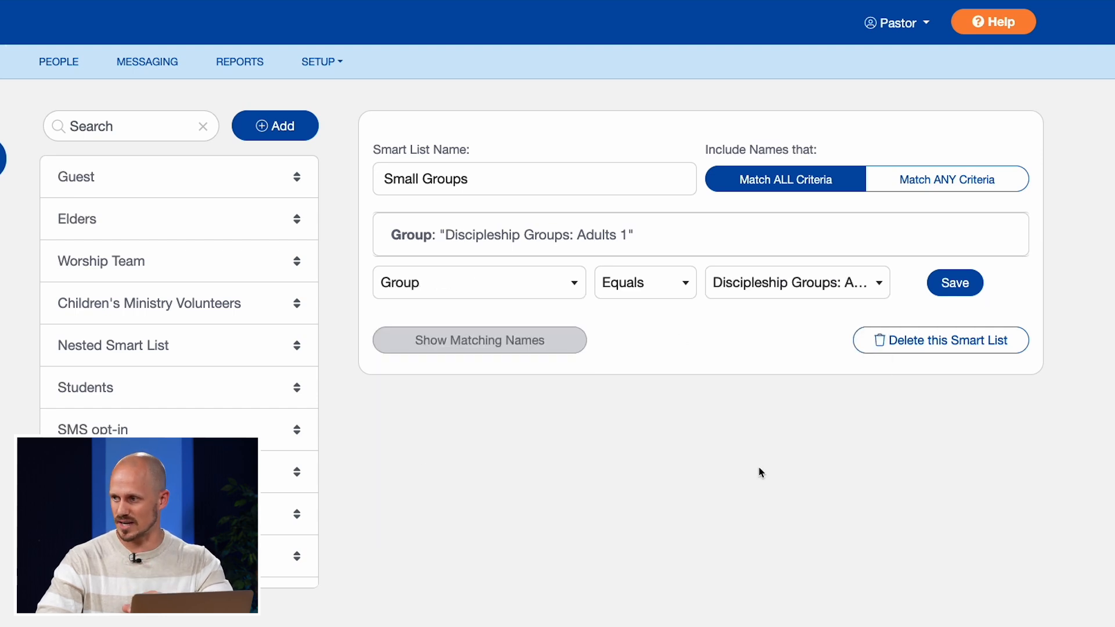
left_click(967, 285)
Step: Add a third saved criterion to the Small Groups list, with Group equal to "Discipleship Groups: Adult 3"
left_click(433, 315)
left_click(439, 333)
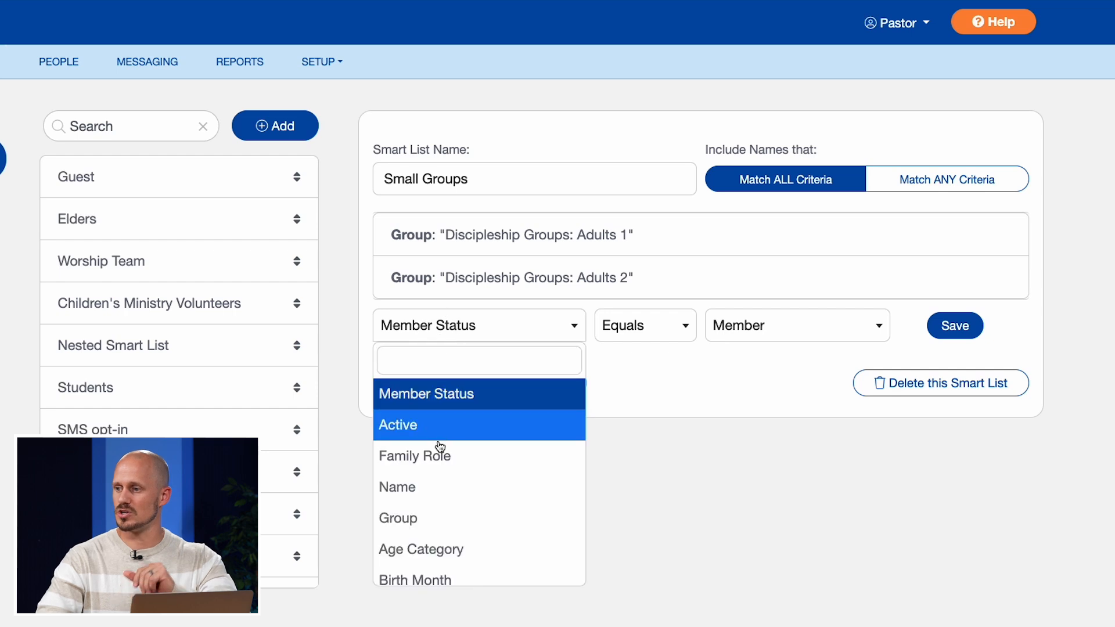
left_click(430, 517)
left_click(785, 326)
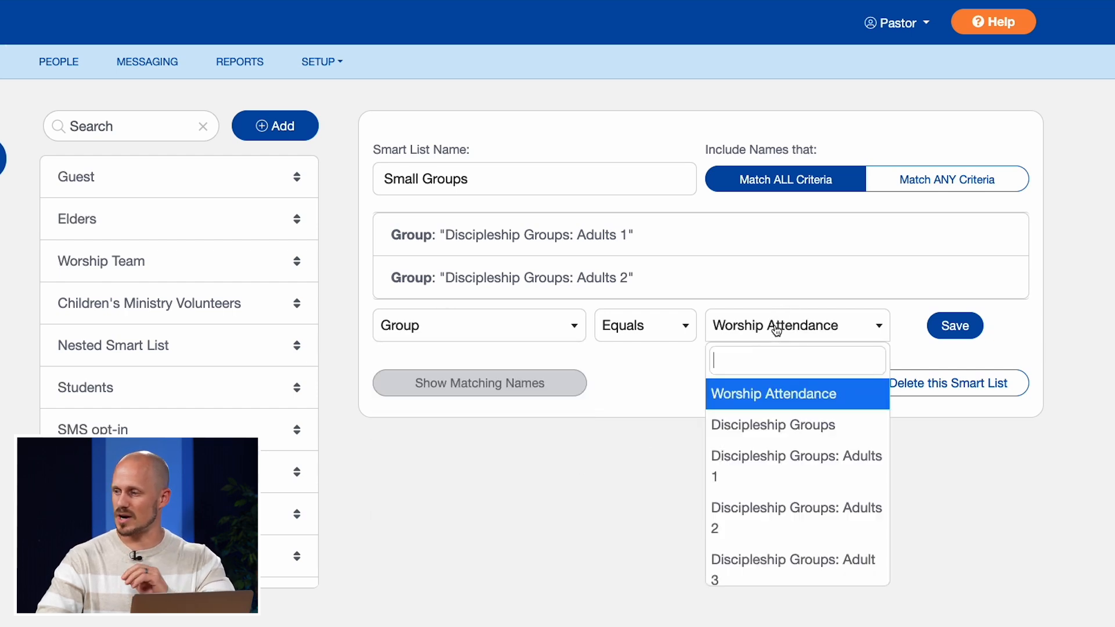
left_click(753, 534)
left_click(934, 334)
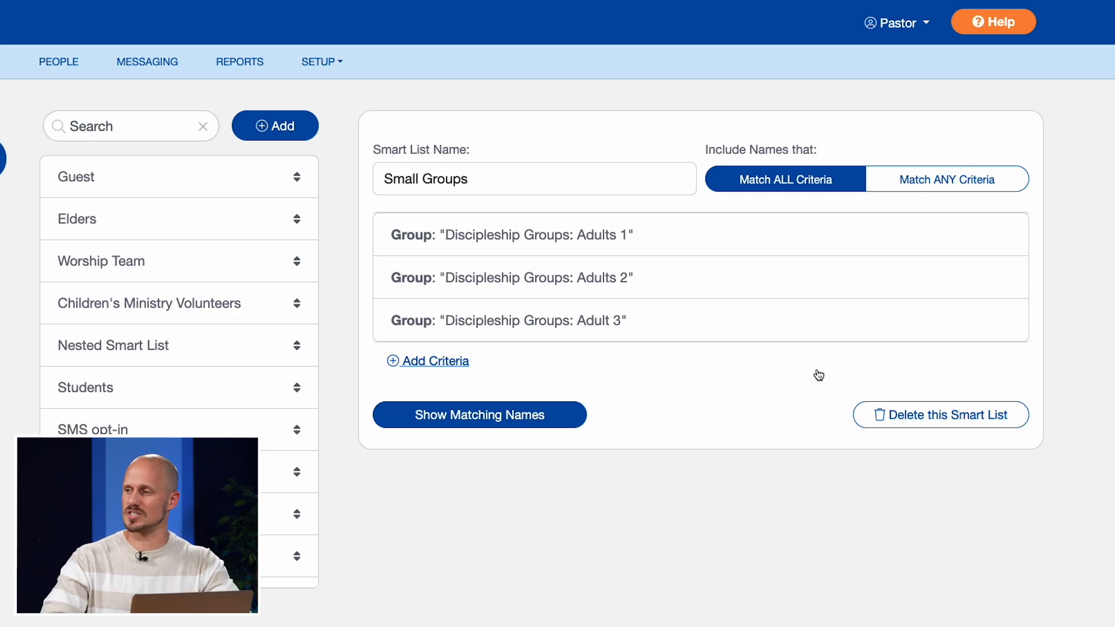
Step: Set the Small Groups list to include names matching any criteria, and open the Students smart list to view its criteria
left_click(939, 182)
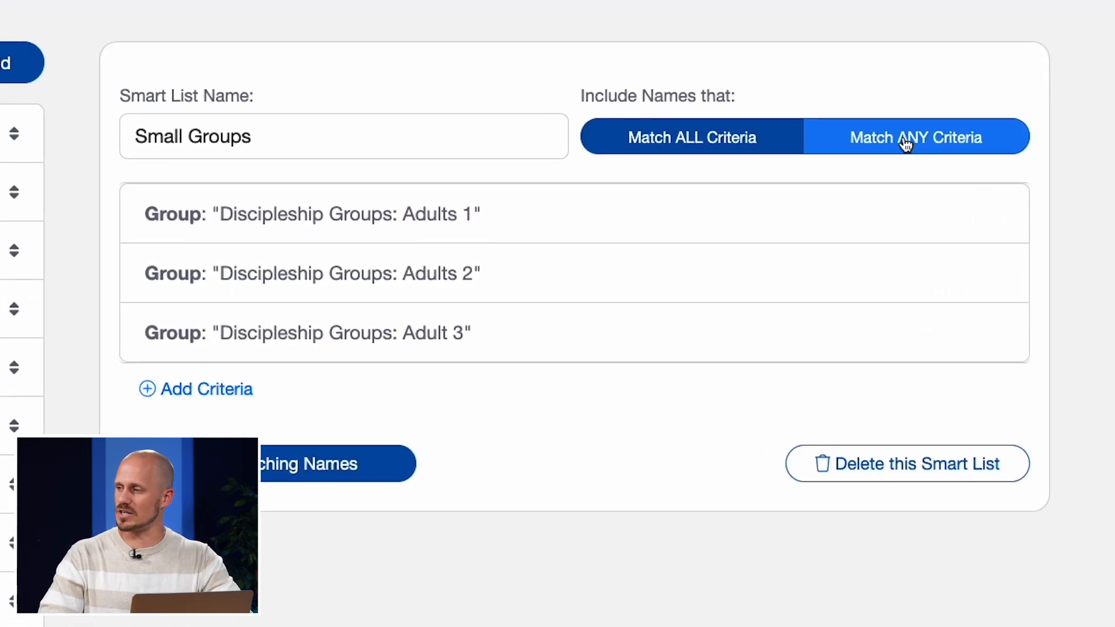
left_click(906, 142)
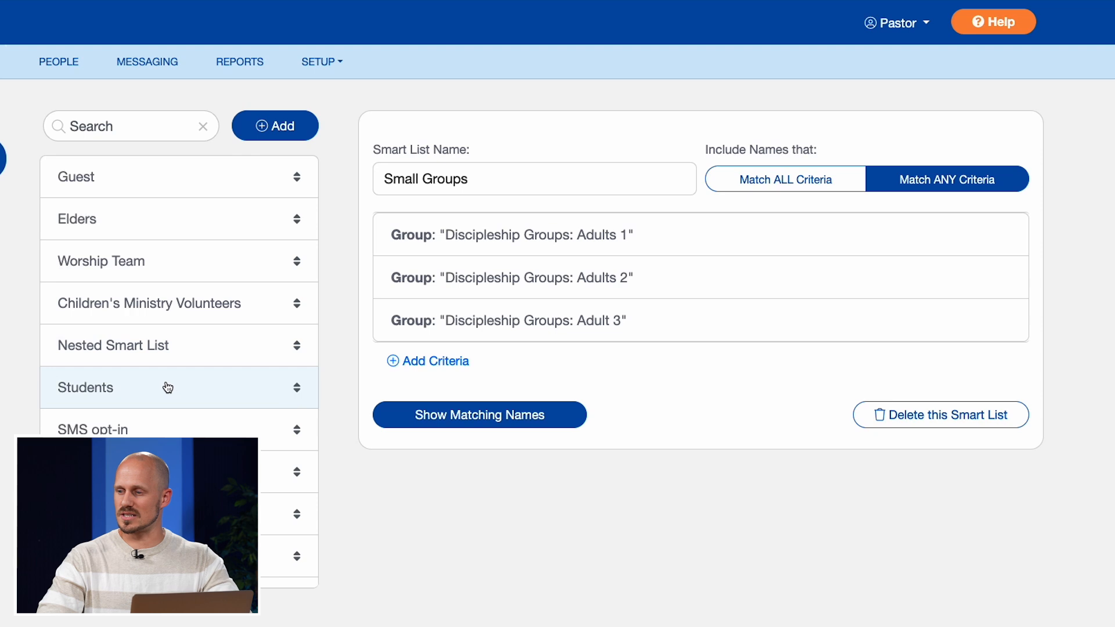
left_click(140, 391)
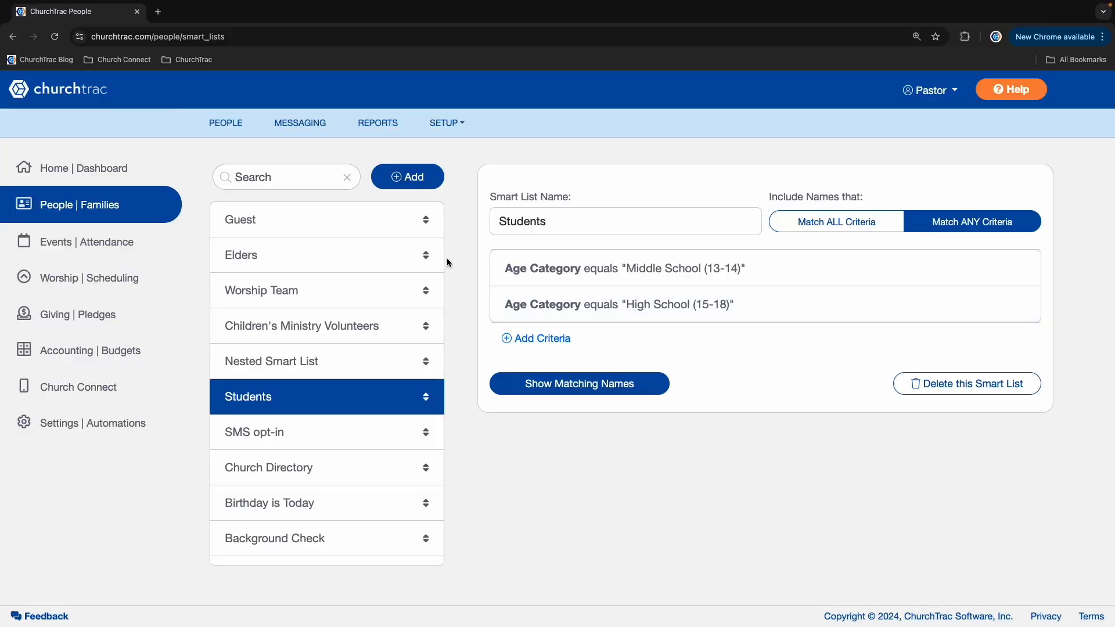
Step: Filter the names in the people directory by the Elders smart list
left_click(236, 128)
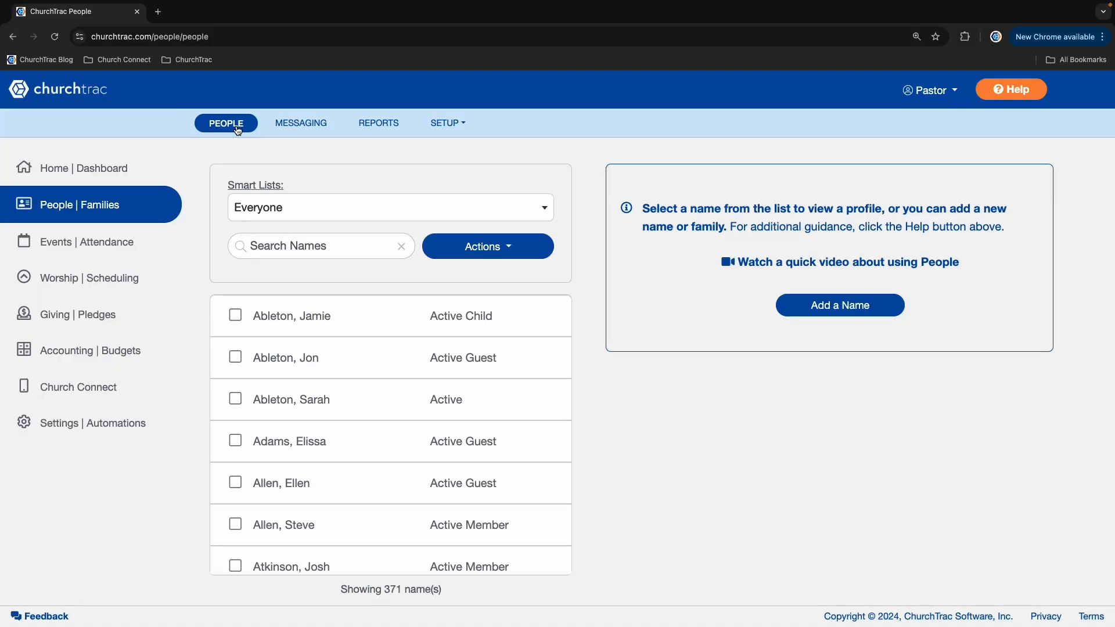
left_click(317, 207)
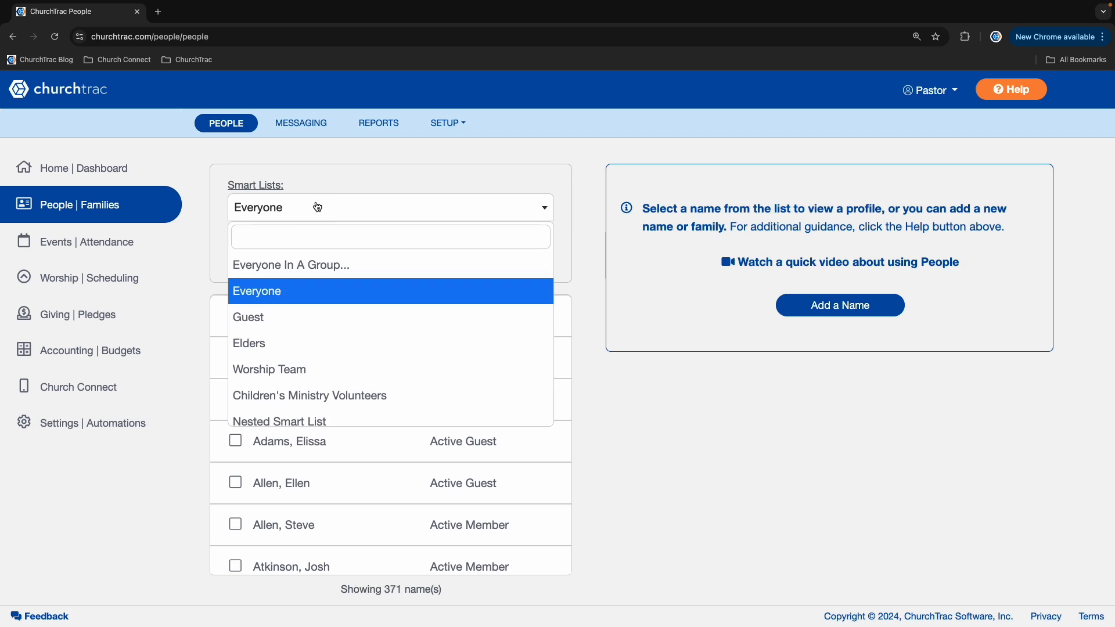
left_click(284, 338)
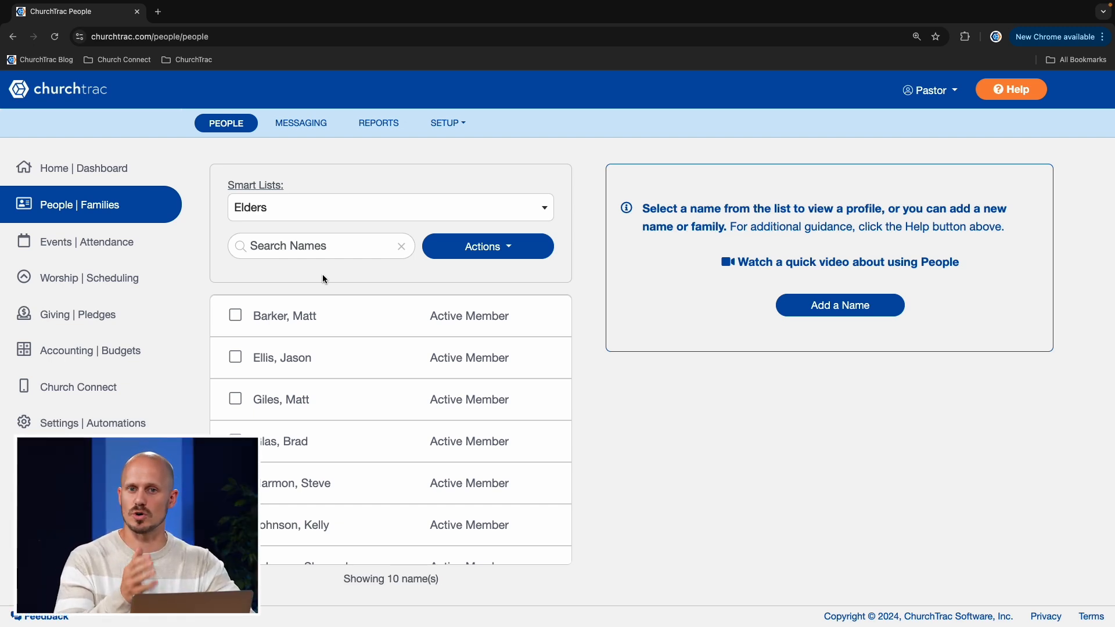
Step: Start an email message and choose the Guest smart list as its recipients
left_click(301, 125)
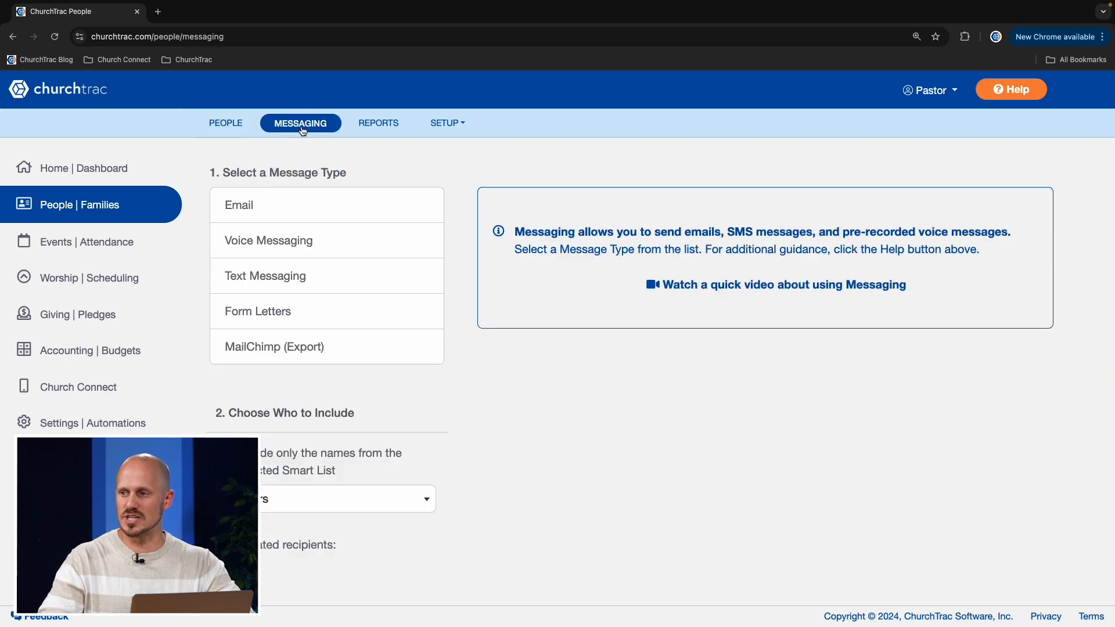
left_click(286, 208)
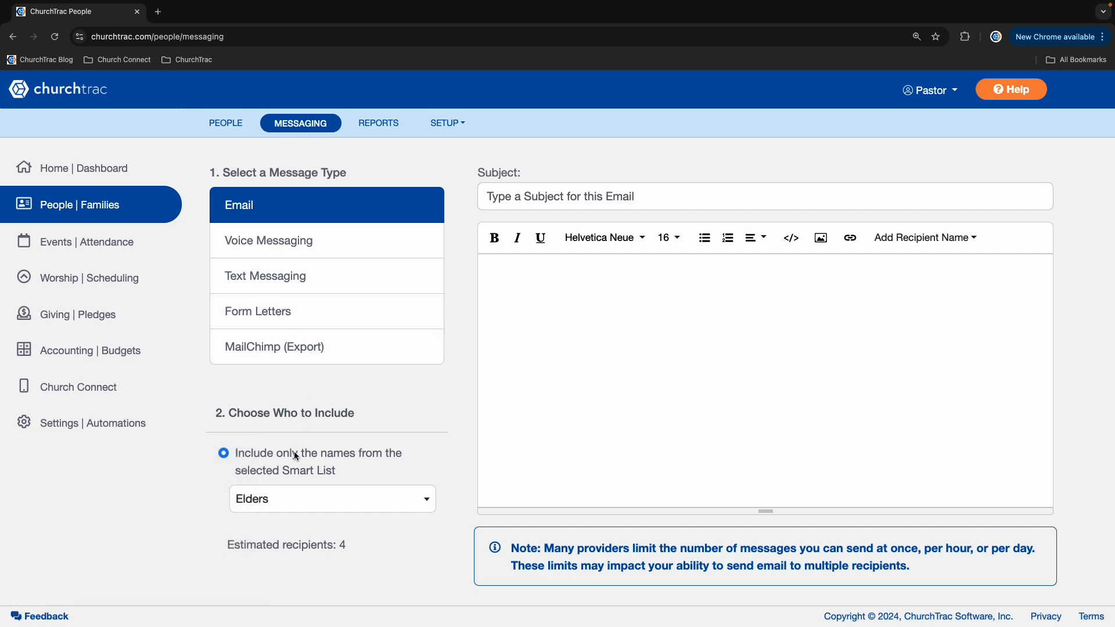
left_click(290, 502)
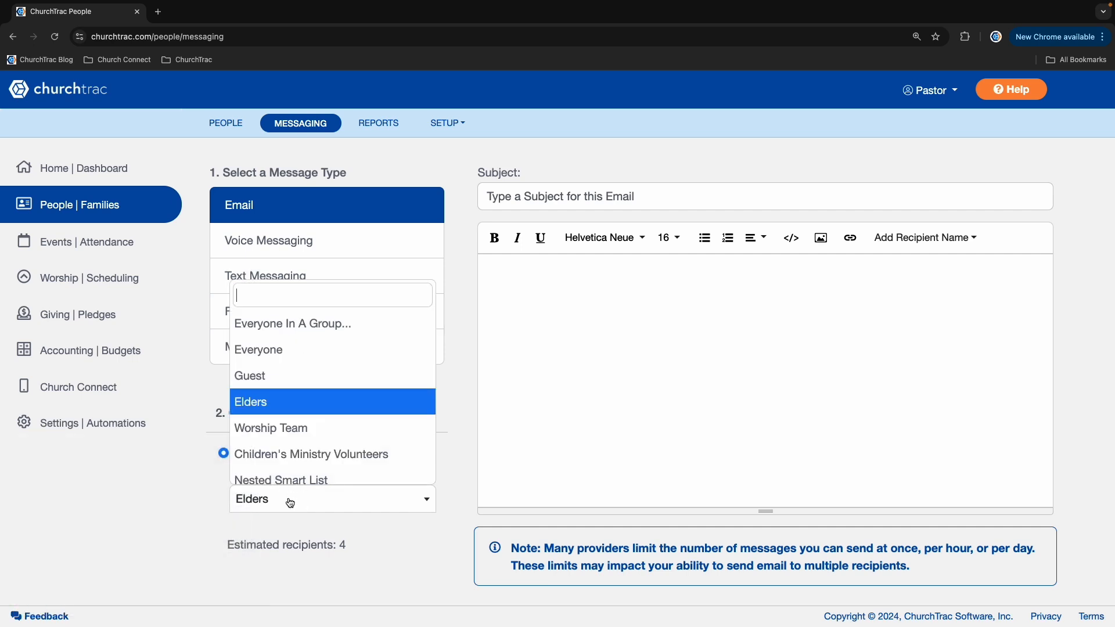
left_click(299, 378)
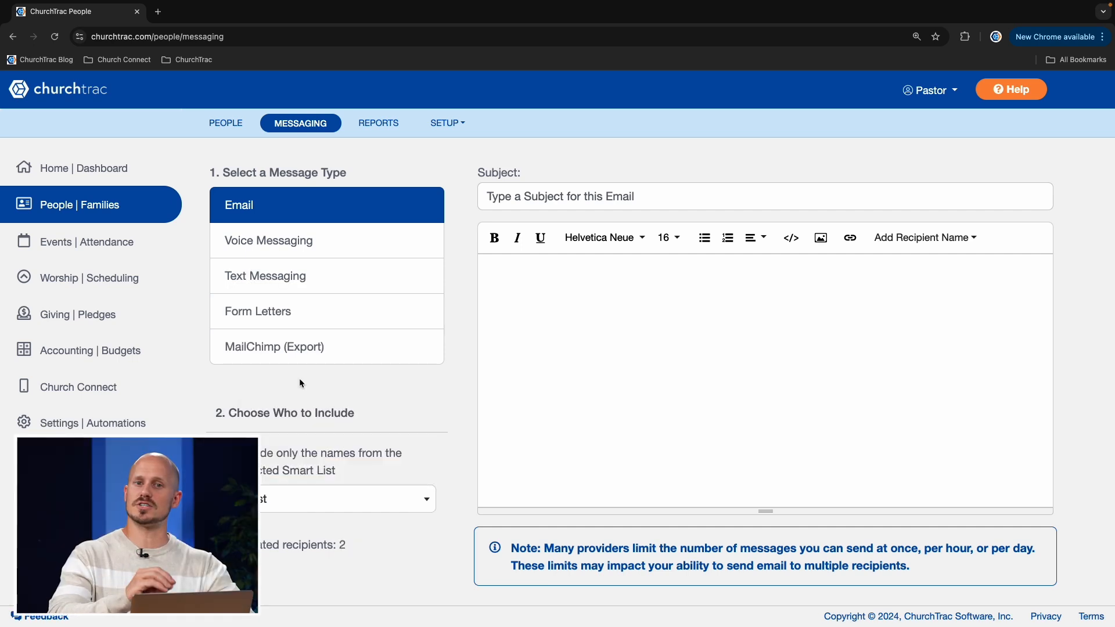